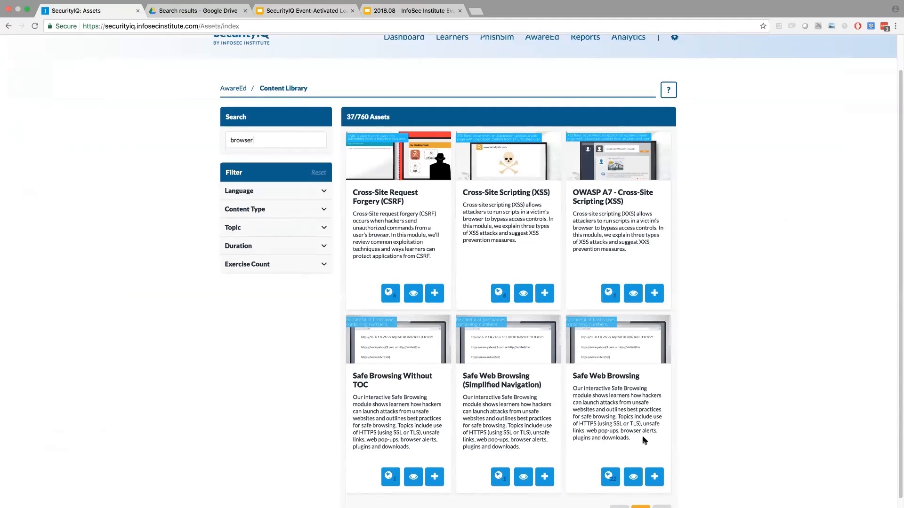
# - Open the AwareEd notification EPP Hostile Browser Activity Detected in the editor and review its opening line and module enrollment sentence
pyautogui.moveTo(611, 485)
pyautogui.scroll(2, 823, 394)
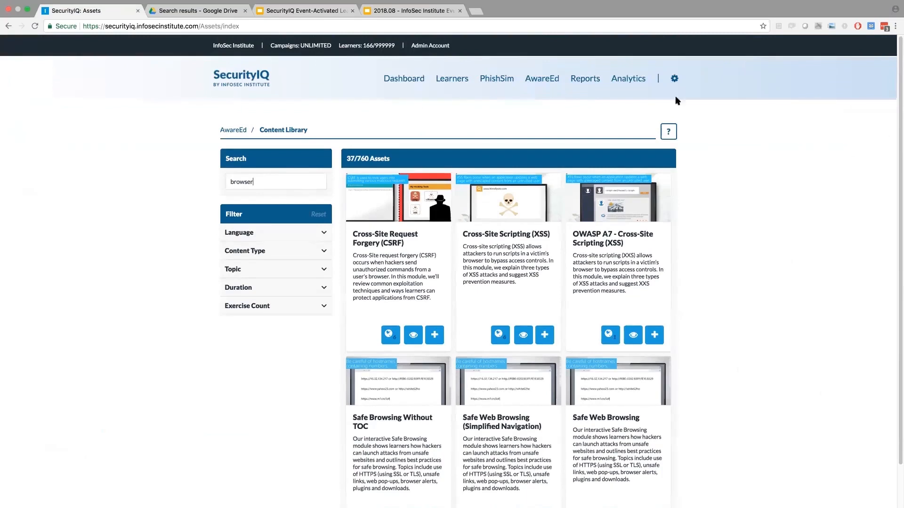
pyautogui.moveTo(536, 70)
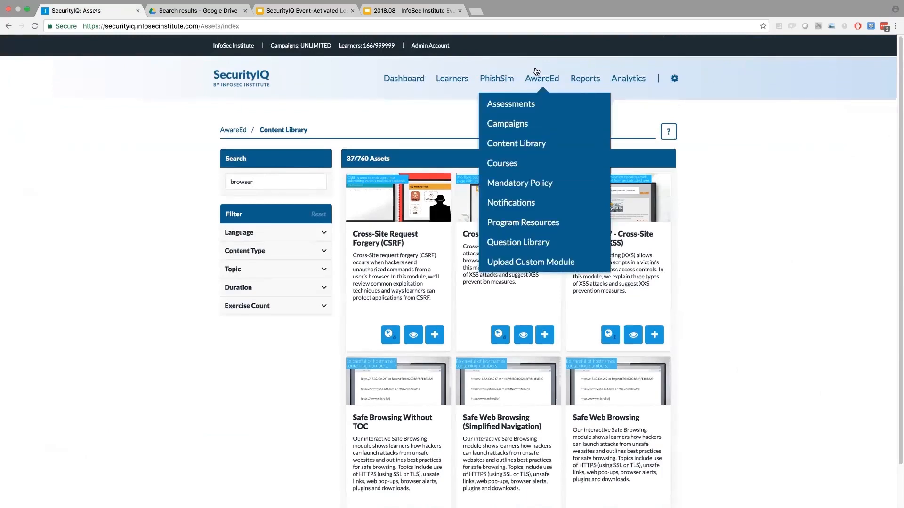
pyautogui.click(511, 203)
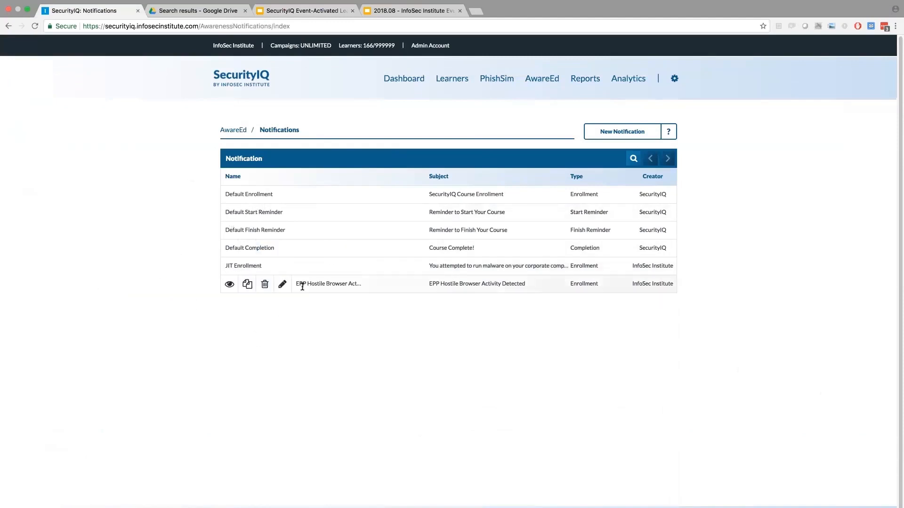
pyautogui.click(285, 284)
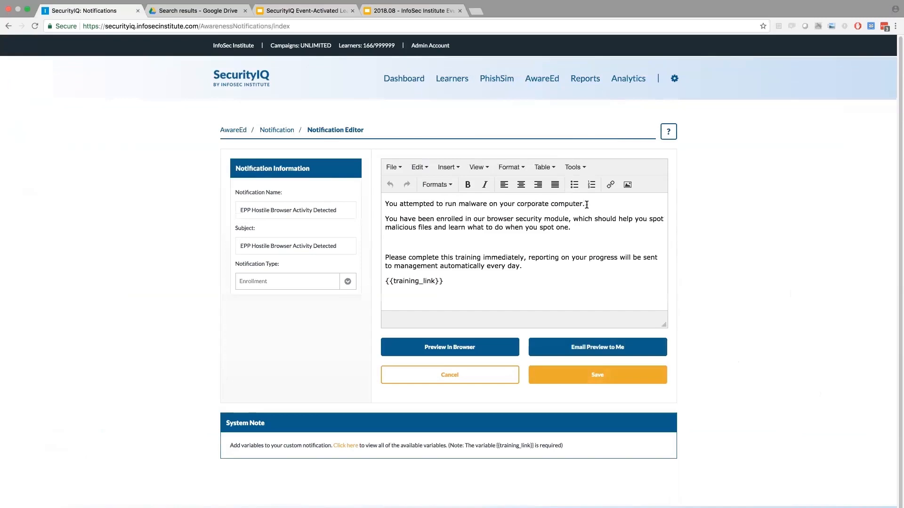
pyautogui.moveTo(587, 204); pyautogui.dragTo(382, 207)
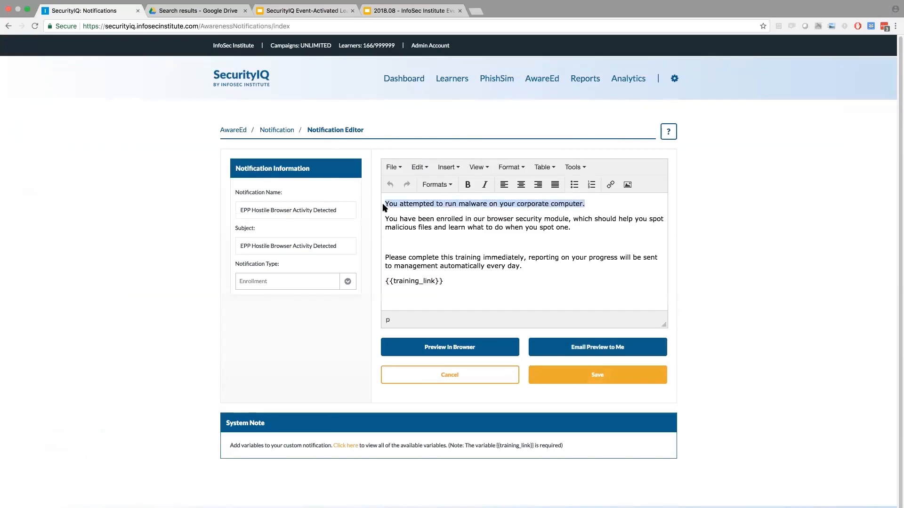
pyautogui.click(571, 229)
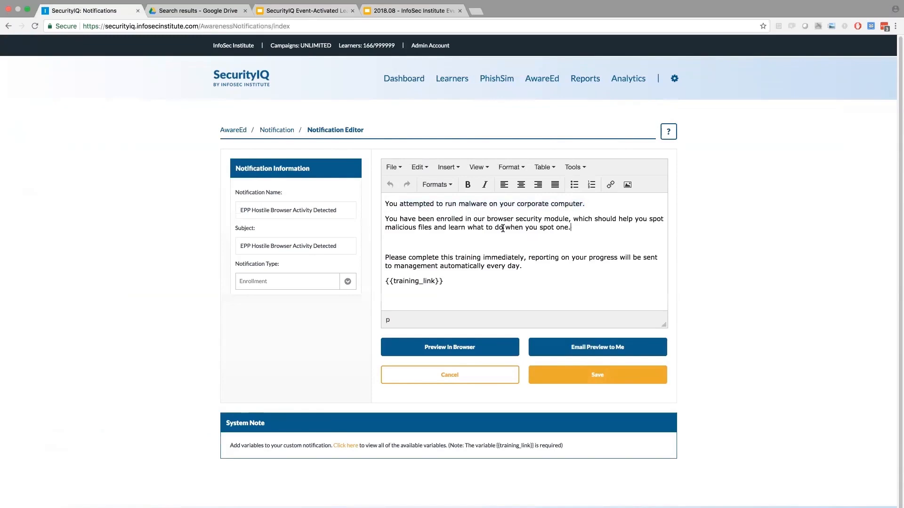
pyautogui.moveTo(503, 229); pyautogui.dragTo(434, 219)
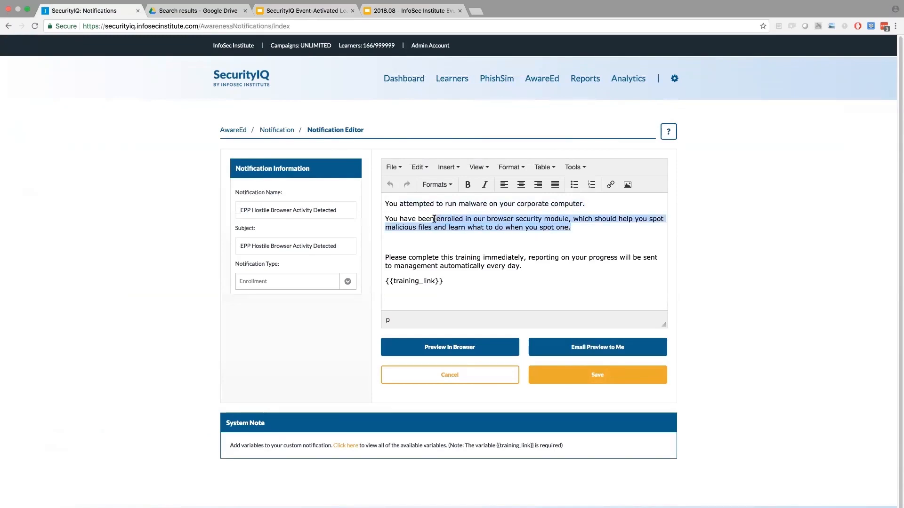
pyautogui.click(458, 222)
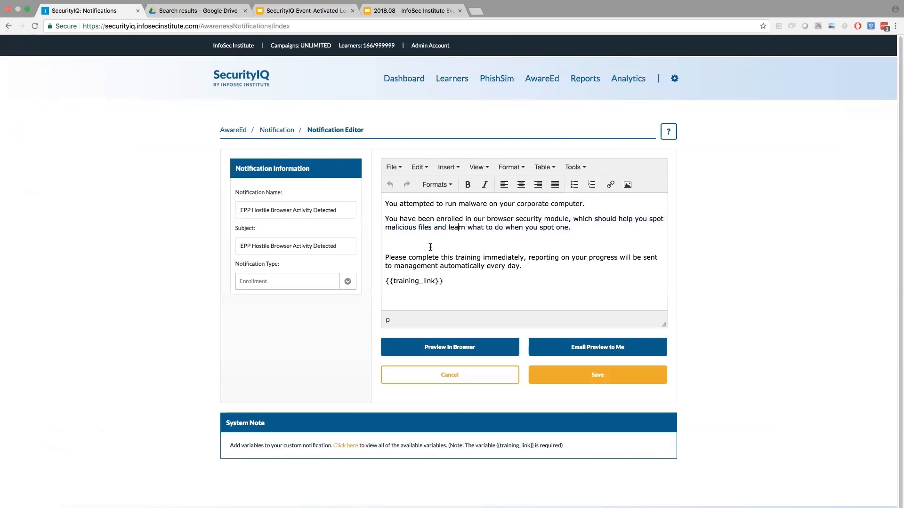
# - Start a new AwareEd campaign named "Event Activated Learning Demo"
pyautogui.moveTo(545, 79)
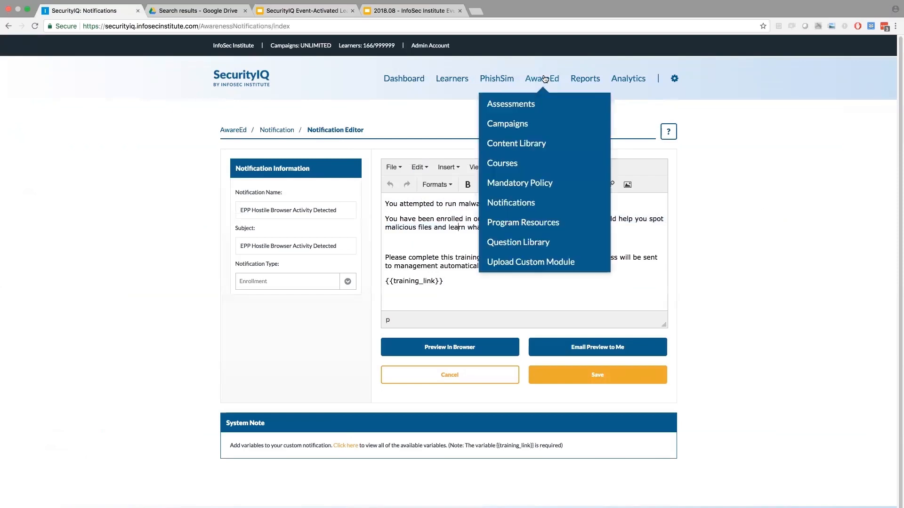
pyautogui.click(522, 125)
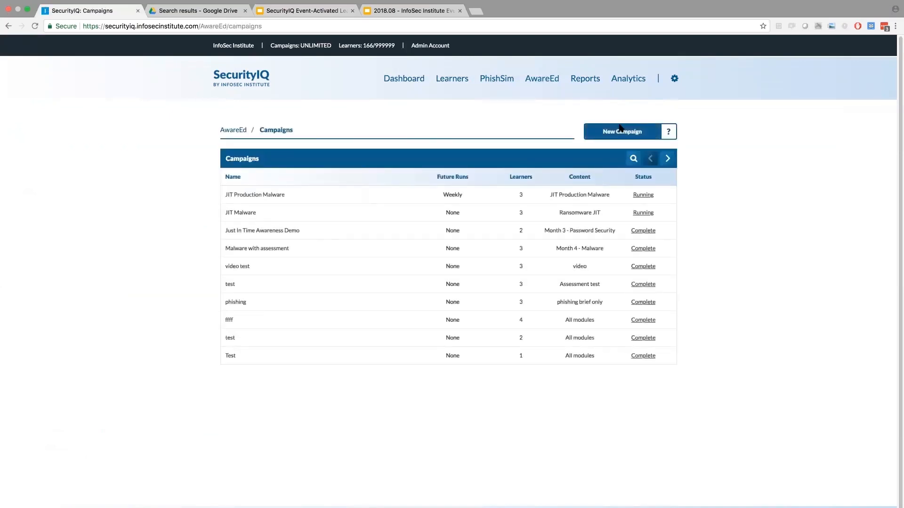
pyautogui.click(620, 128)
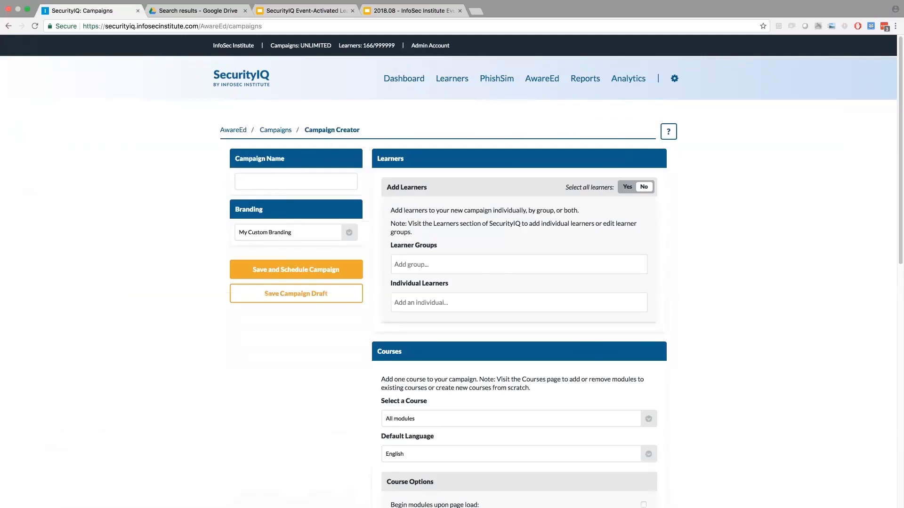
pyautogui.write('Event Activated Learning Demo')
# - Set the campaign's scheduling option to weekly campaign runs
pyautogui.scroll(-8, 726, 225)
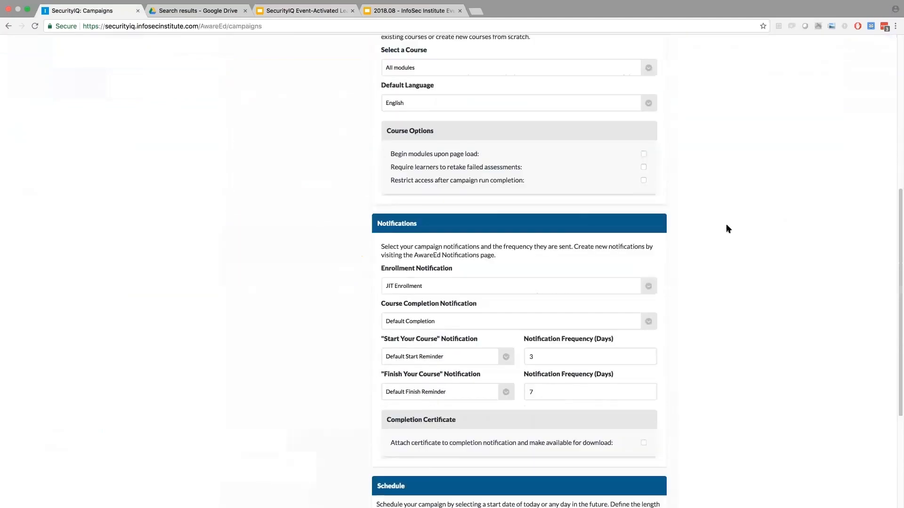
pyautogui.scroll(-8, 725, 224)
pyautogui.click(648, 255)
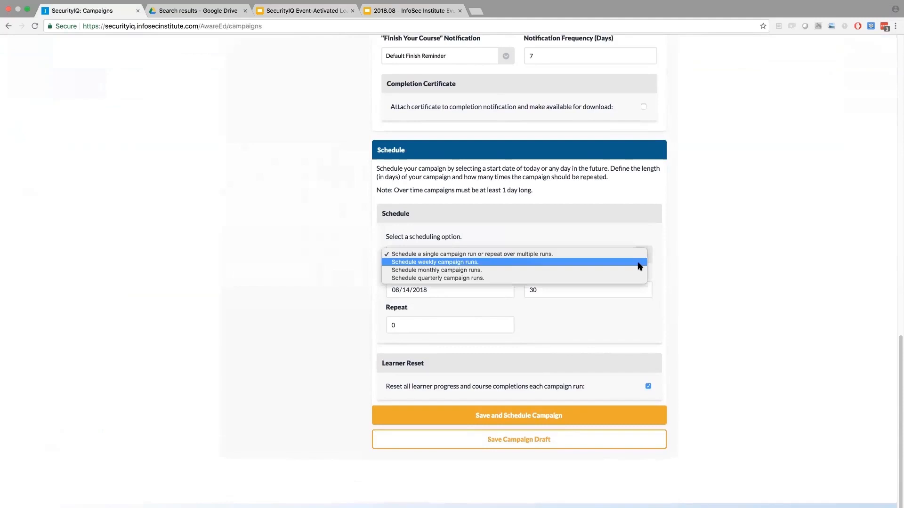
pyautogui.click(603, 262)
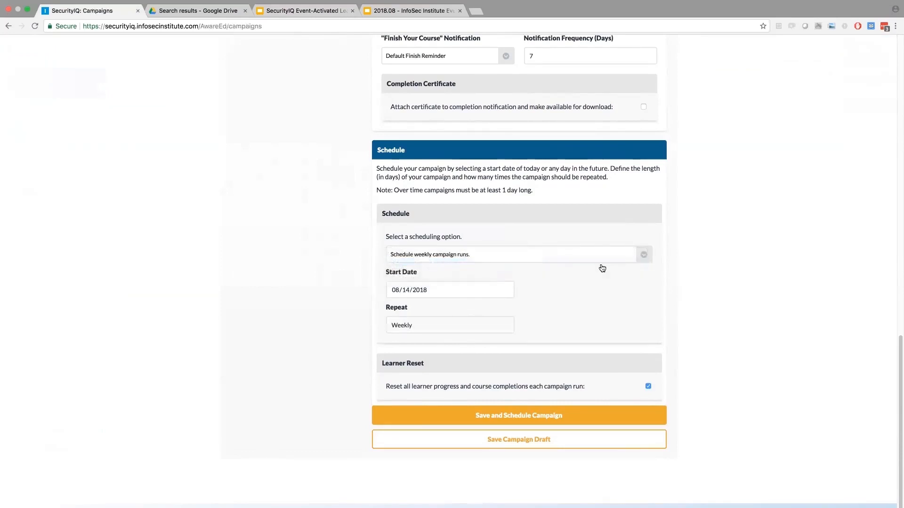
pyautogui.click(603, 264)
pyautogui.click(602, 262)
# - Open the learner enrollment report for run 4 of the JIT Production Malware campaign in AwareEd
pyautogui.scroll(20, 676, 242)
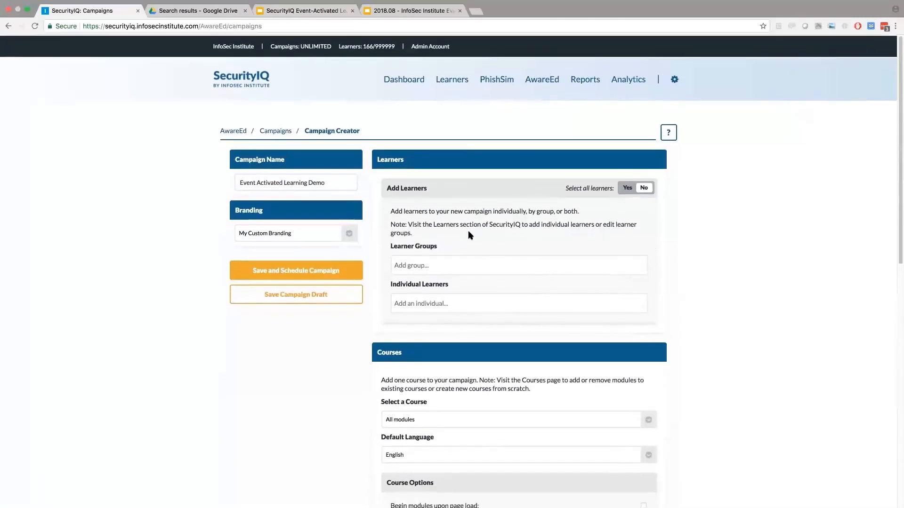
pyautogui.moveTo(539, 87)
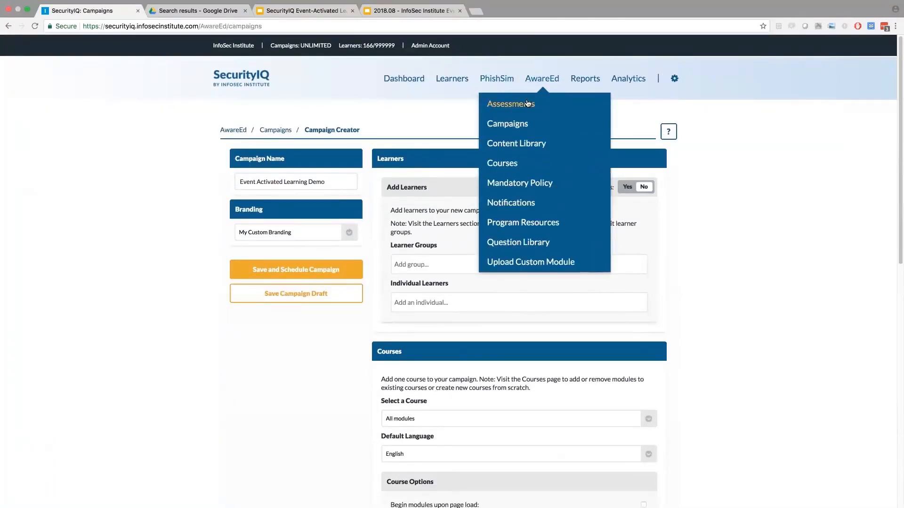
pyautogui.click(527, 103)
pyautogui.moveTo(527, 102)
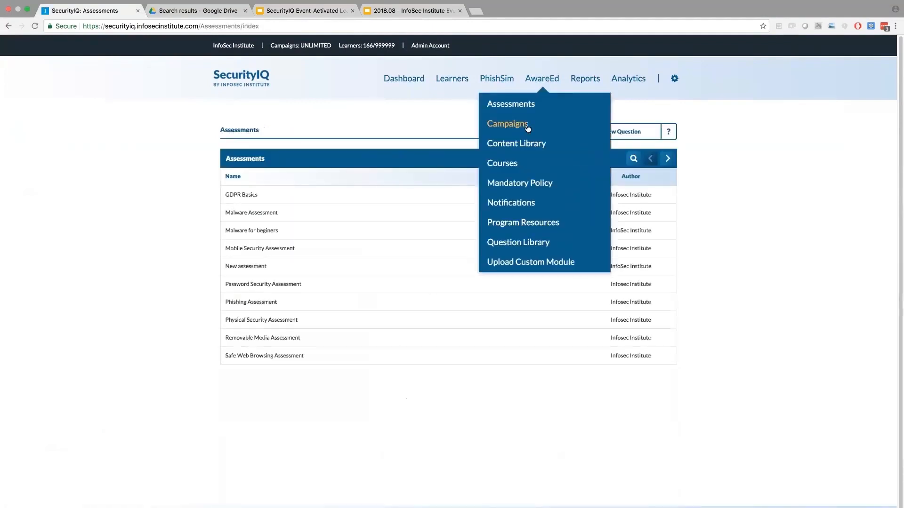
pyautogui.click(527, 125)
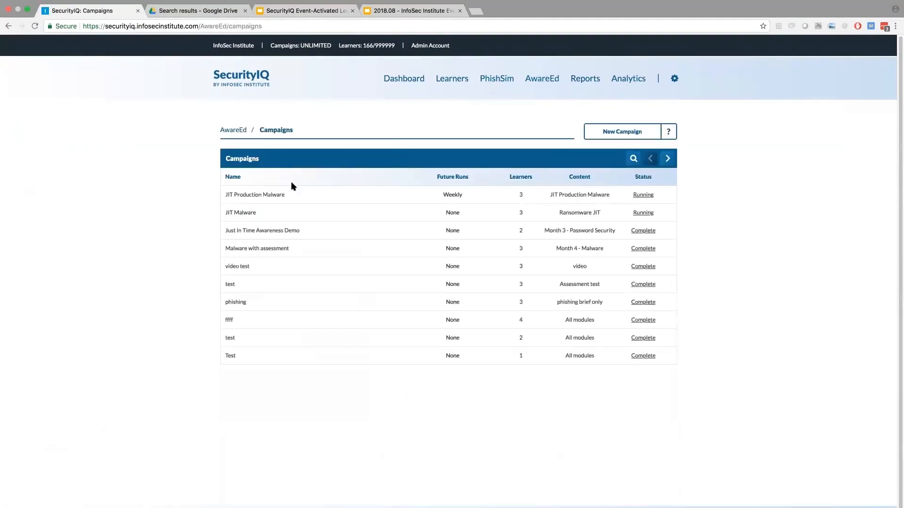
pyautogui.moveTo(325, 198)
pyautogui.click(383, 194)
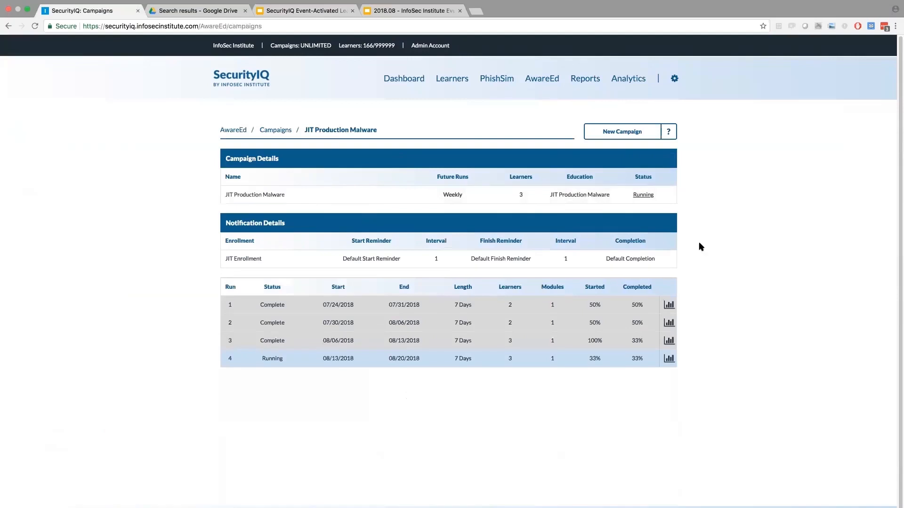
pyautogui.click(669, 358)
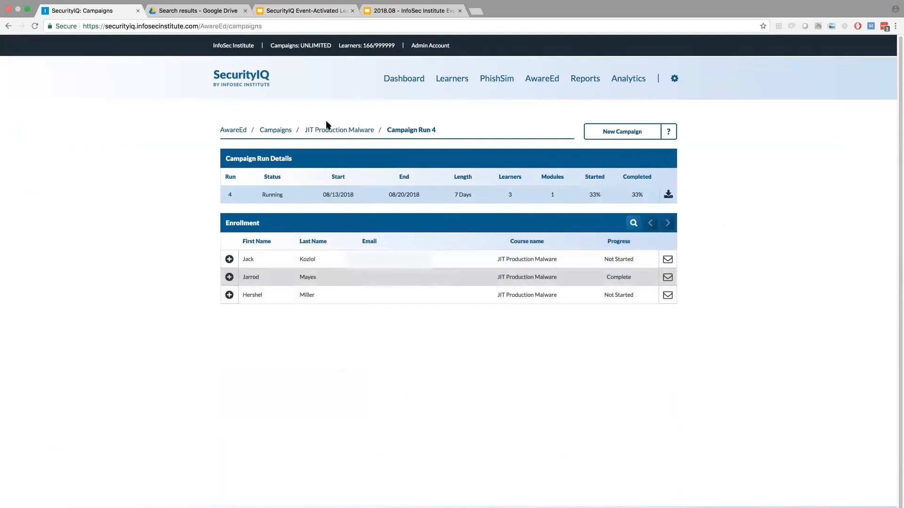
# - Remove the second available learner individually from the JIT Production Malware campaign and reopen the run 4 report
pyautogui.moveTo(494, 83)
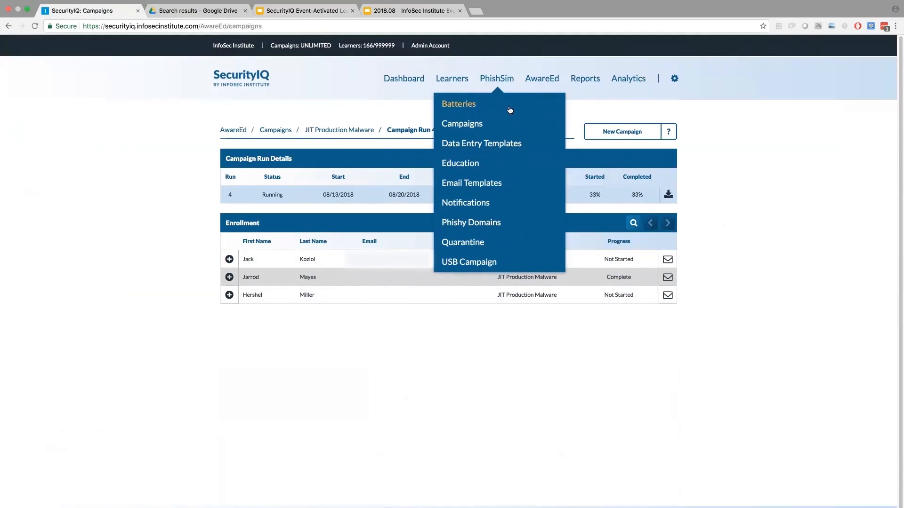
pyautogui.click(336, 130)
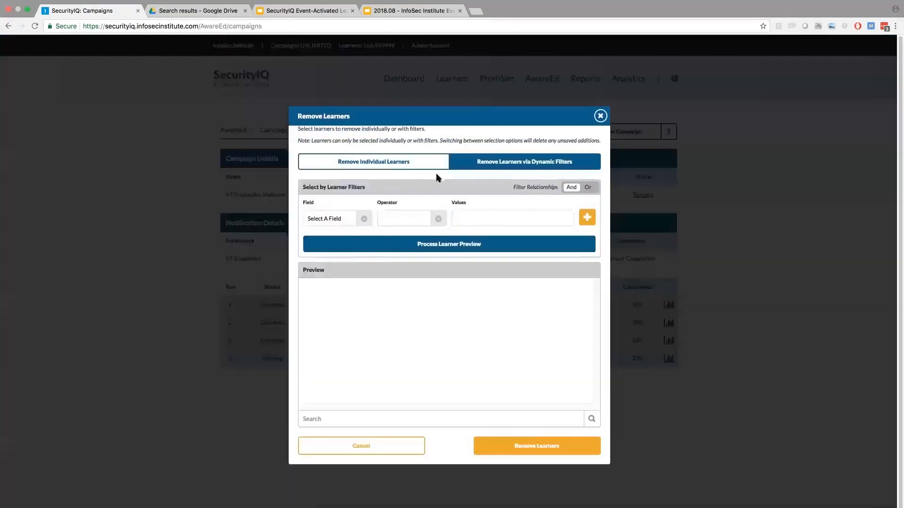
pyautogui.click(371, 168)
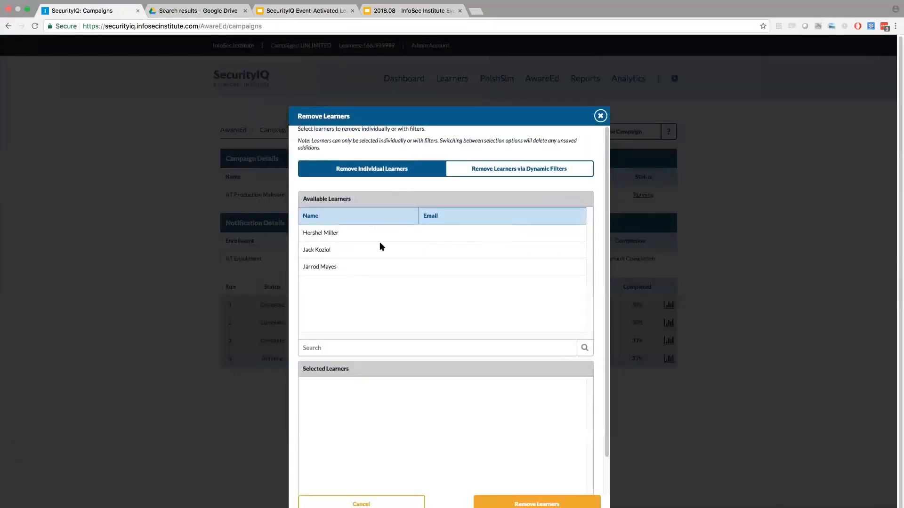
pyautogui.click(343, 250)
pyautogui.click(521, 501)
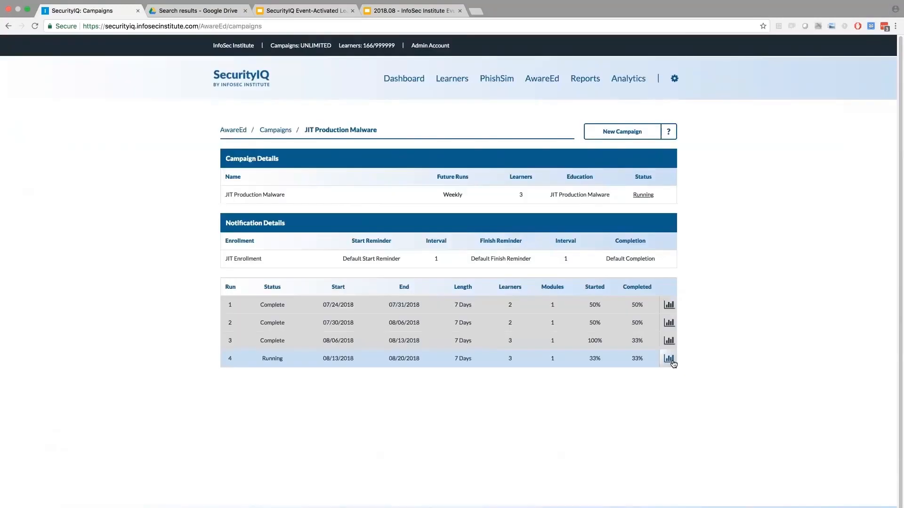
pyautogui.click(668, 358)
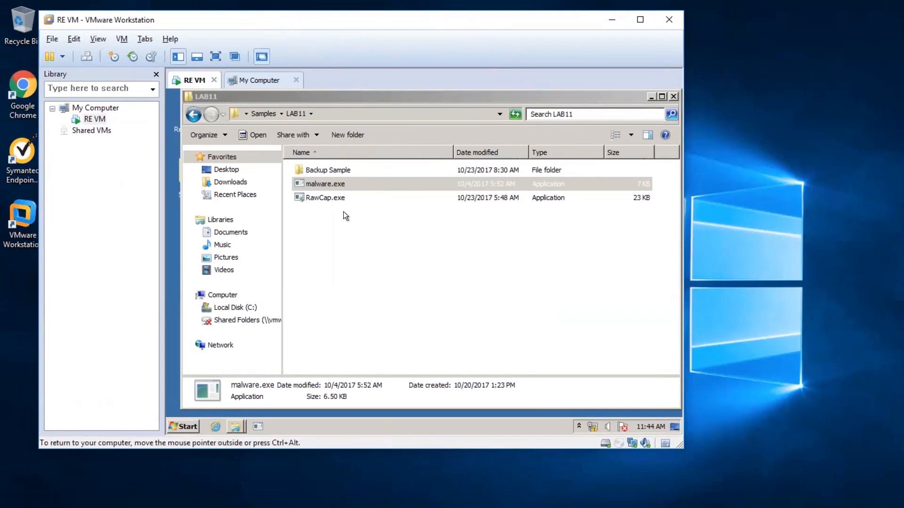
# - Switch to the RE VM virtual machine and run malware.exe from the LAB11 folder
pyautogui.click(342, 183)
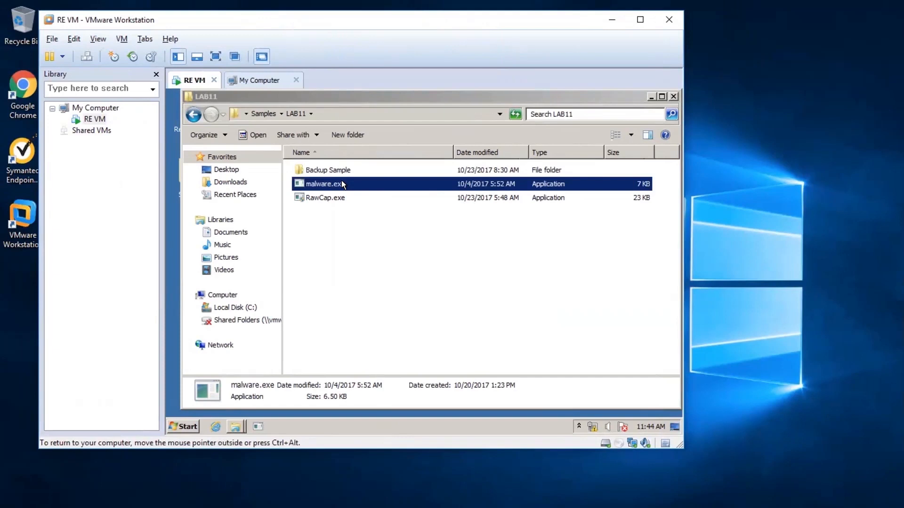
pyautogui.doubleClick(341, 183)
pyautogui.moveTo(337, 208); pyautogui.dragTo(359, 478)
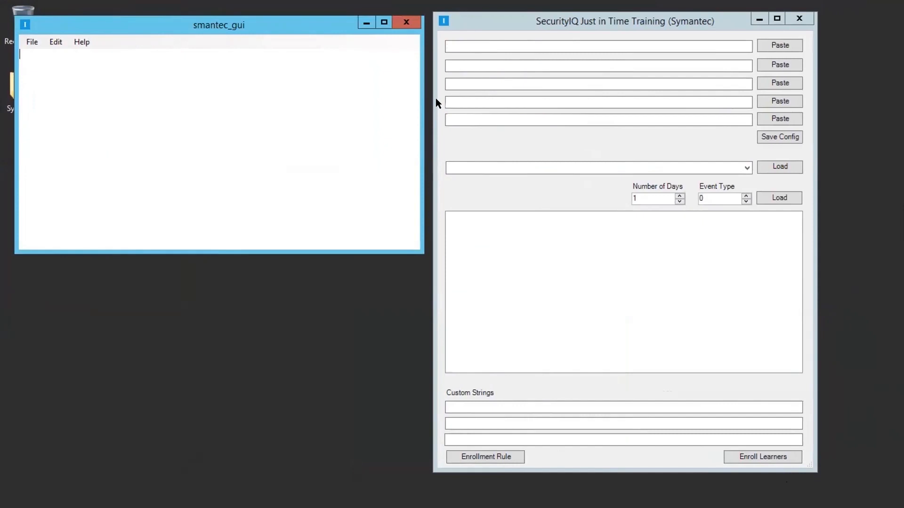
# - Switch to the SecurityIQ Just in Time Training (Symantec) tool, load the campaigns and view the campaign list
pyautogui.click(779, 166)
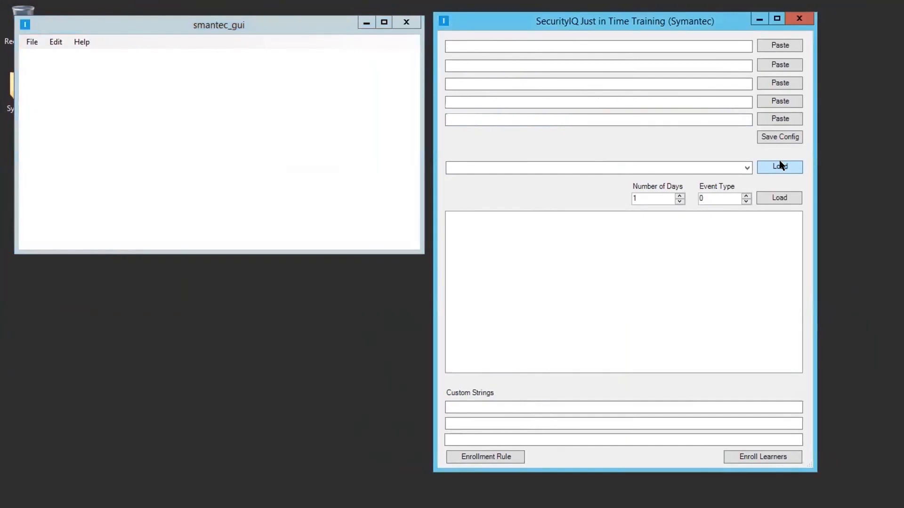
pyautogui.click(746, 166)
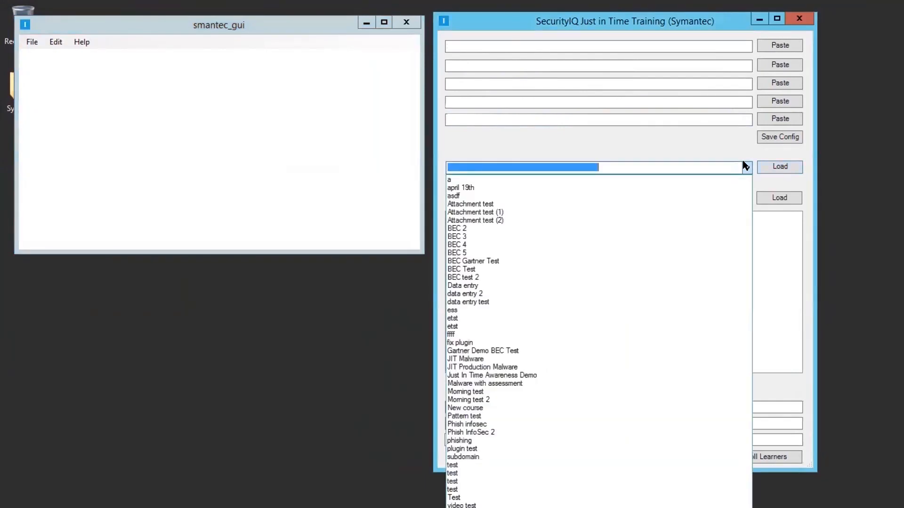
pyautogui.click(678, 165)
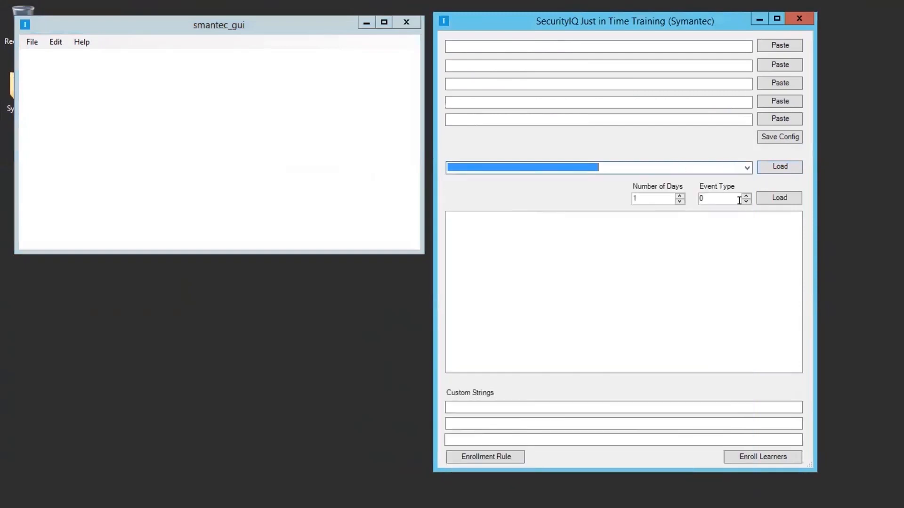
# - Set the number of days to 7, load the Symantec events and look through the event list
pyautogui.doubleClick(677, 195)
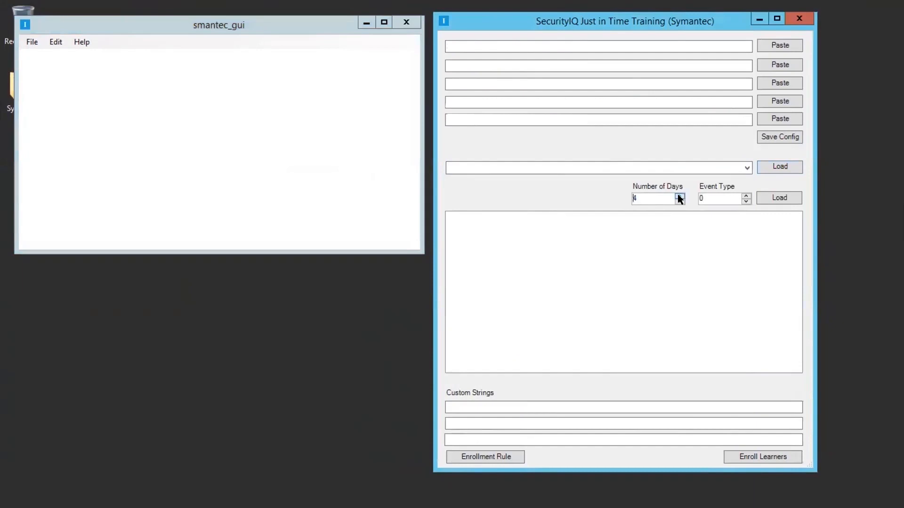
pyautogui.doubleClick(679, 196)
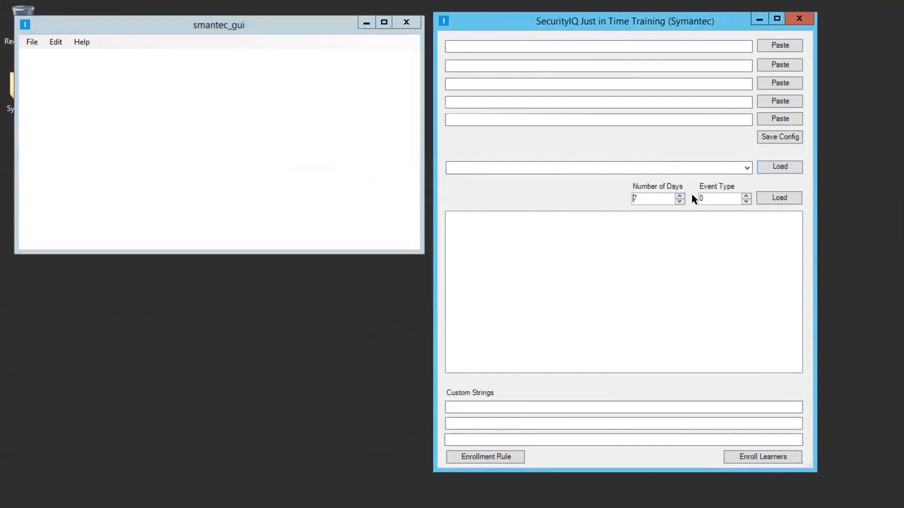
pyautogui.click(773, 197)
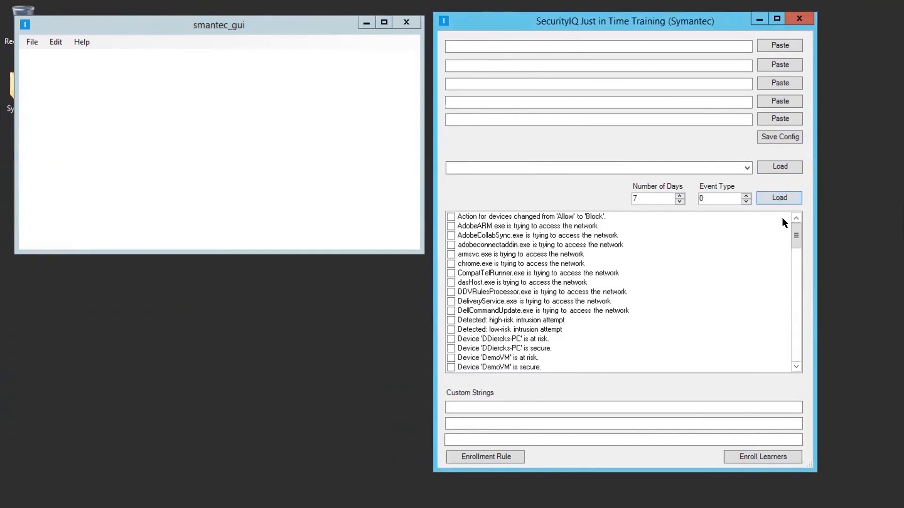
pyautogui.moveTo(790, 226); pyautogui.dragTo(790, 241)
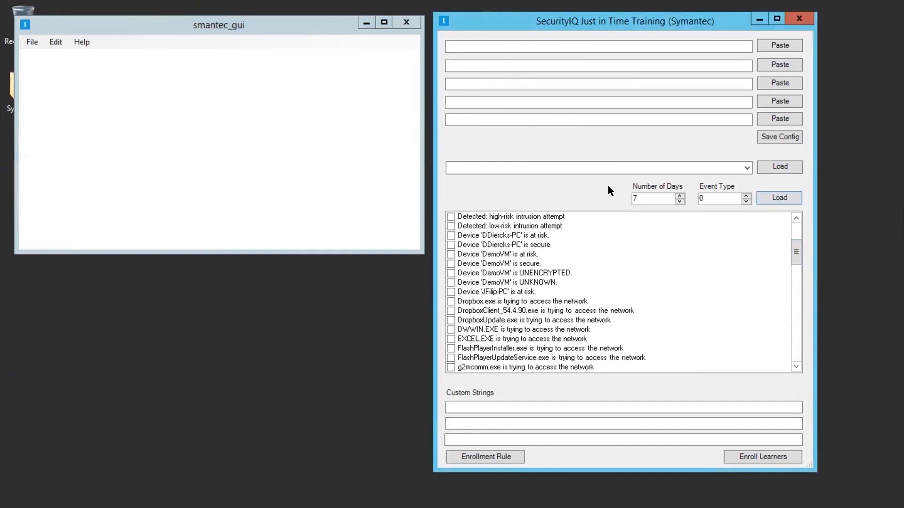
# - Choose JIT Production Malware as the enrollment campaign and enter "Malware" as the first custom string
pyautogui.click(746, 169)
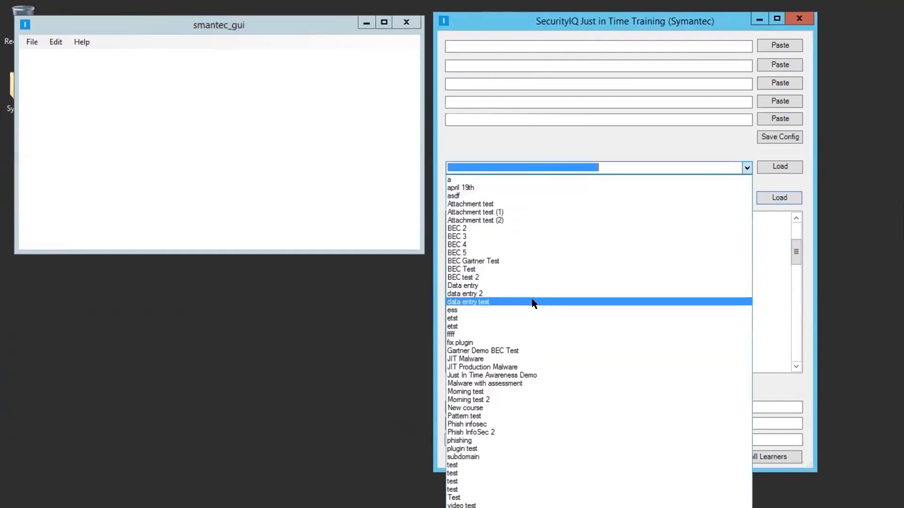
pyautogui.click(490, 367)
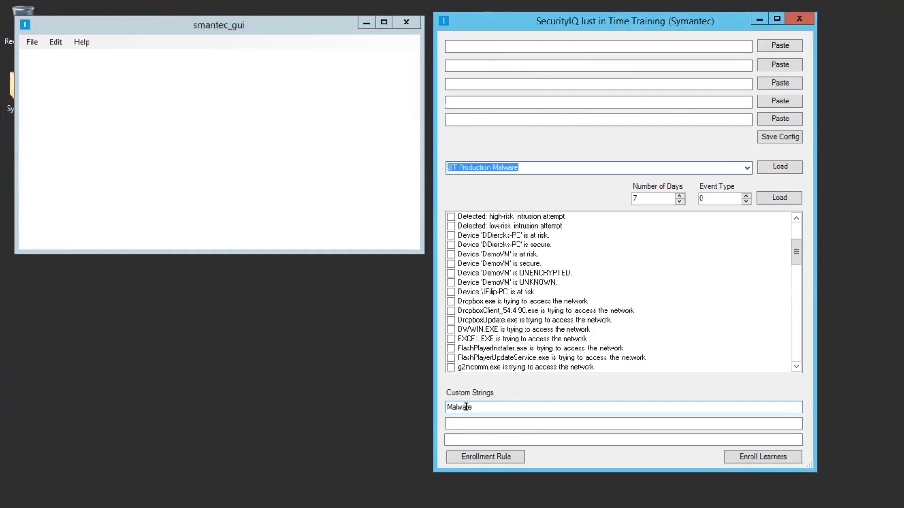
# - Look through the Symantec event list down to the threat detections and enroll learners matching the "Malware" custom string in JIT Production Malware
pyautogui.click(448, 272)
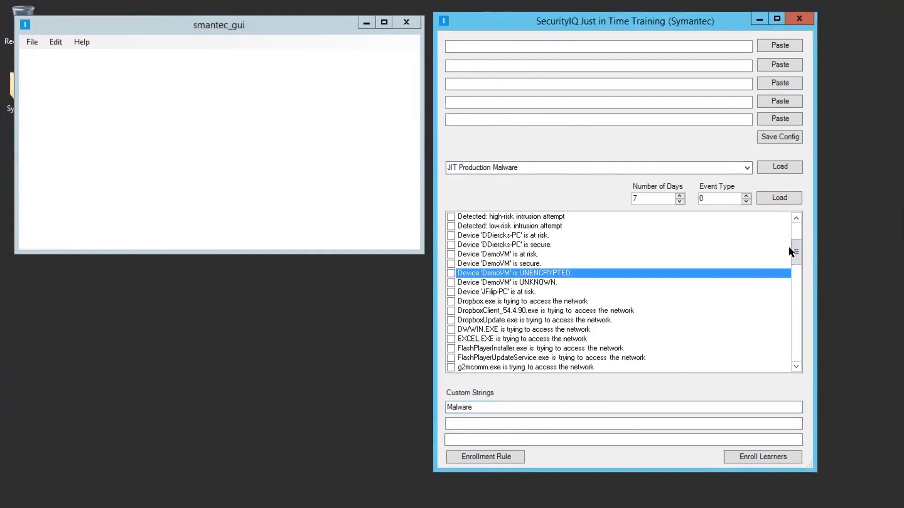
pyautogui.moveTo(789, 248); pyautogui.dragTo(788, 252)
pyautogui.moveTo(787, 256); pyautogui.dragTo(769, 337)
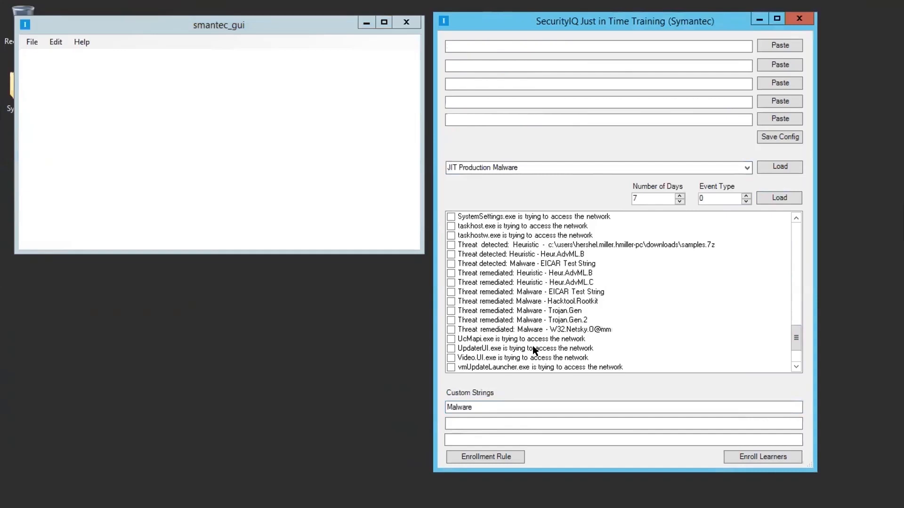
pyautogui.click(763, 455)
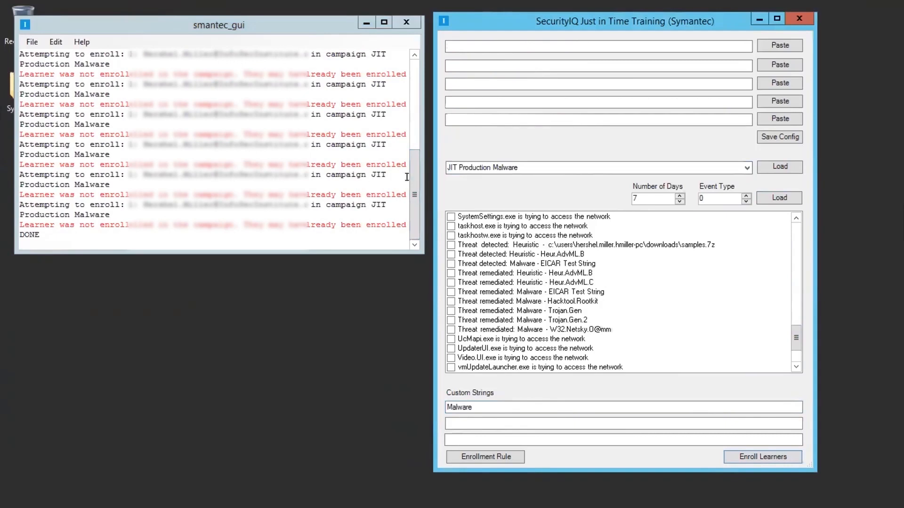
# - Review the enrollment attempts logged in the smantec_gui output window
pyautogui.moveTo(411, 170); pyautogui.dragTo(408, 115)
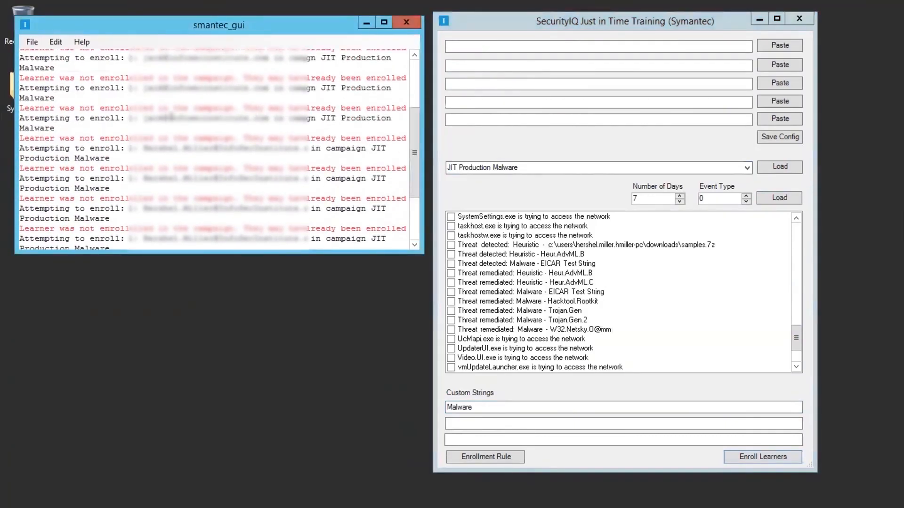
pyautogui.moveTo(416, 130); pyautogui.dragTo(411, 133)
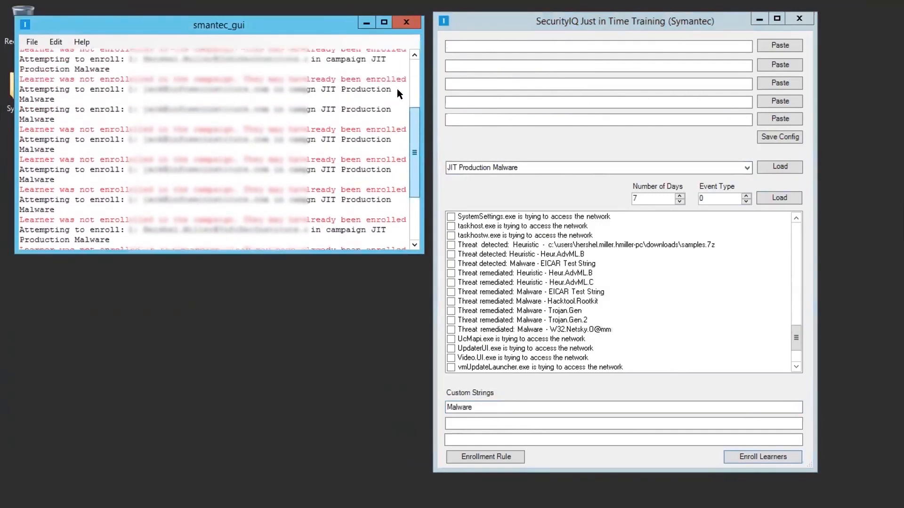
pyautogui.scroll(3, 397, 89)
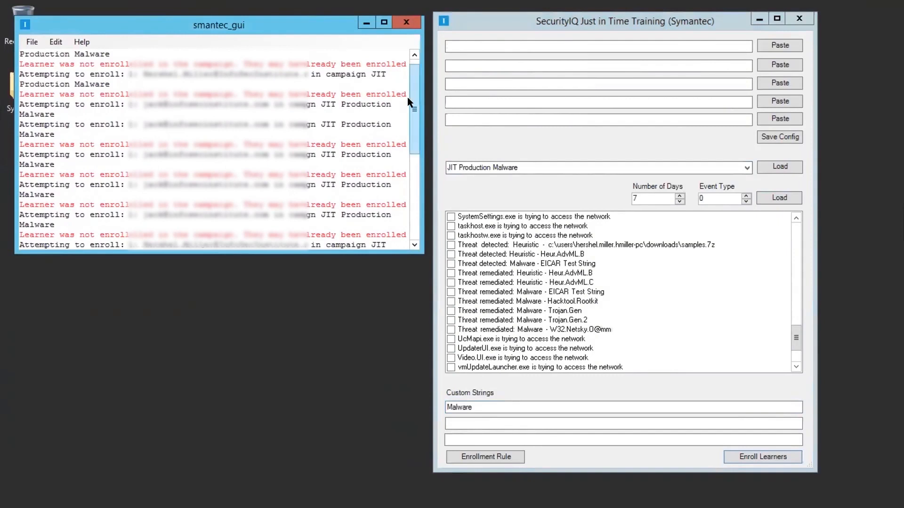
pyautogui.scroll(-5, 407, 103)
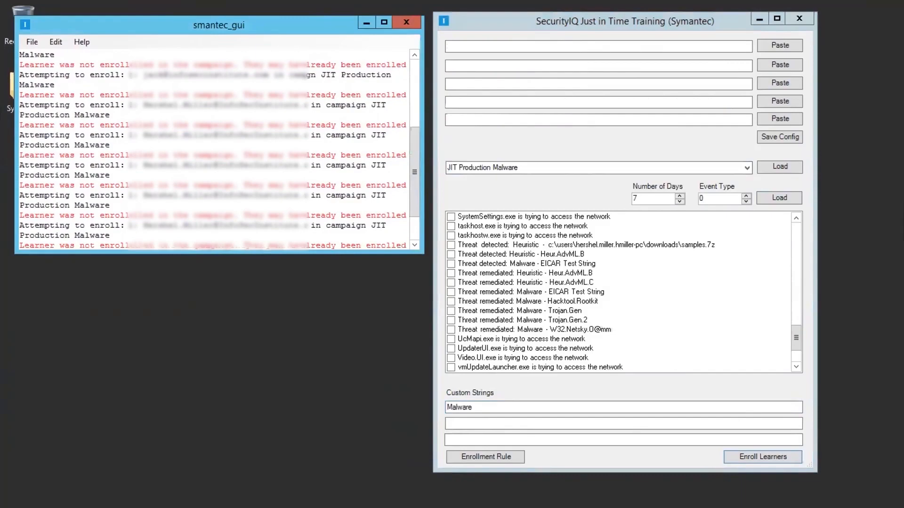
# - Switch to SecurityIQ in Chrome and reopen Campaign Run 4 of JIT Production Malware to refresh its enrollment list
pyautogui.hotkey('ctrl', 'Right')
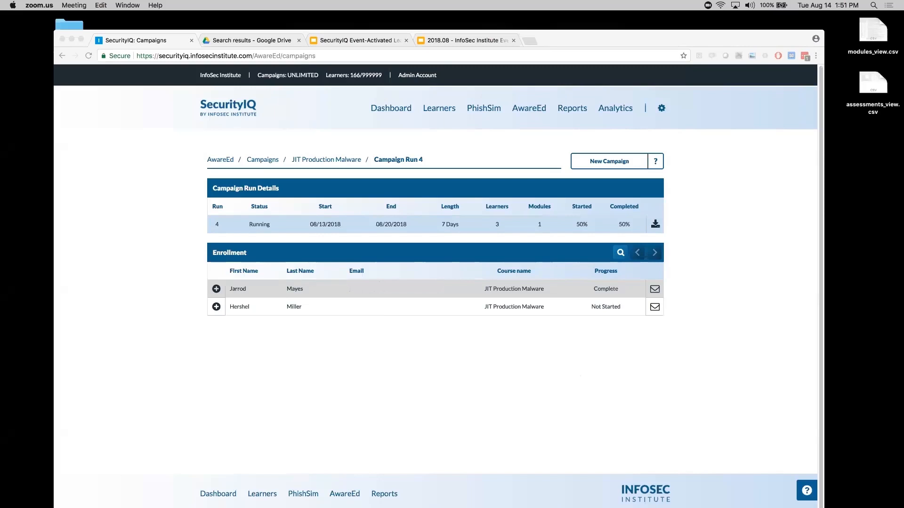
pyautogui.click(349, 159)
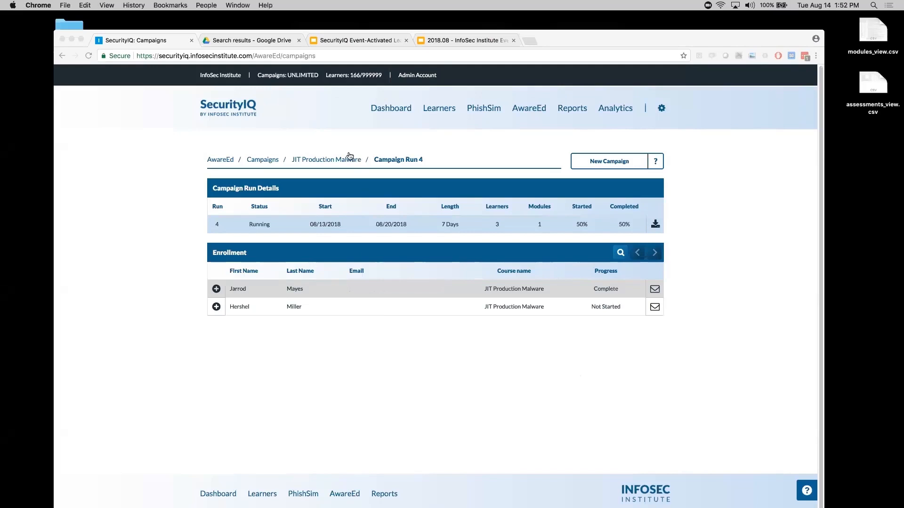
pyautogui.click(655, 387)
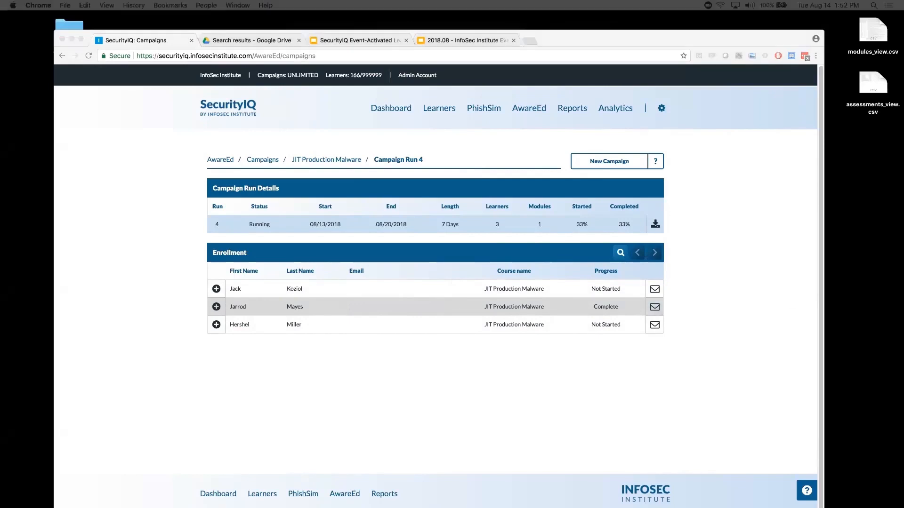
# - Open the "You attempted to run malware on your corporate computer" email in Gmail, follow its training link and start the Malware Brief module
pyautogui.moveTo(388, 142); pyautogui.dragTo(343, 72)
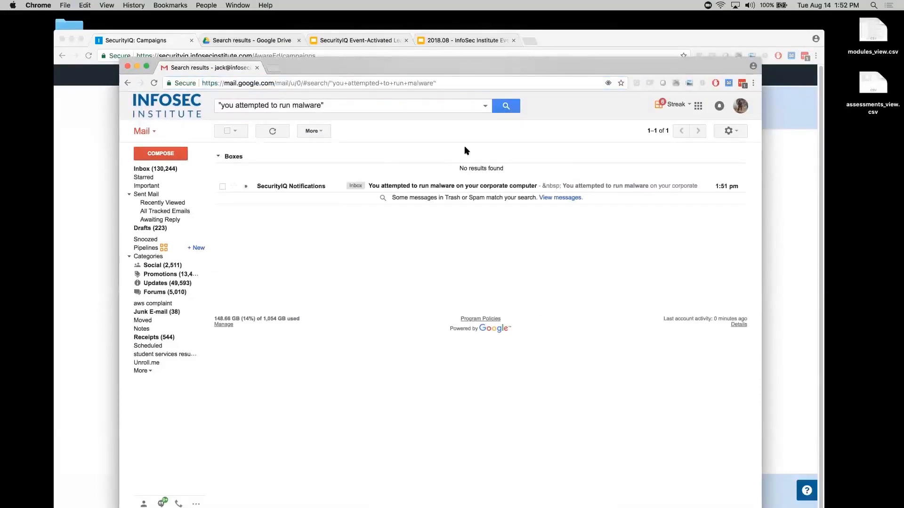
pyautogui.click(404, 186)
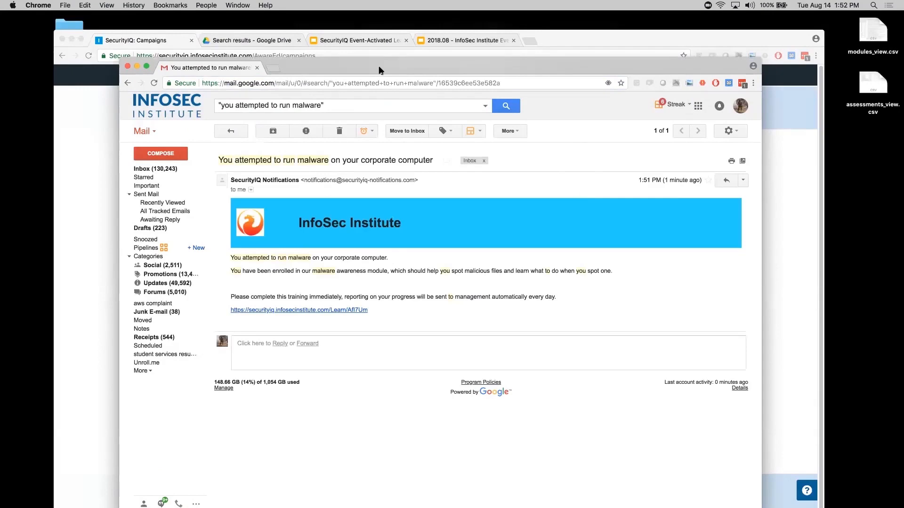
pyautogui.moveTo(379, 67); pyautogui.dragTo(352, 44)
pyautogui.click(269, 288)
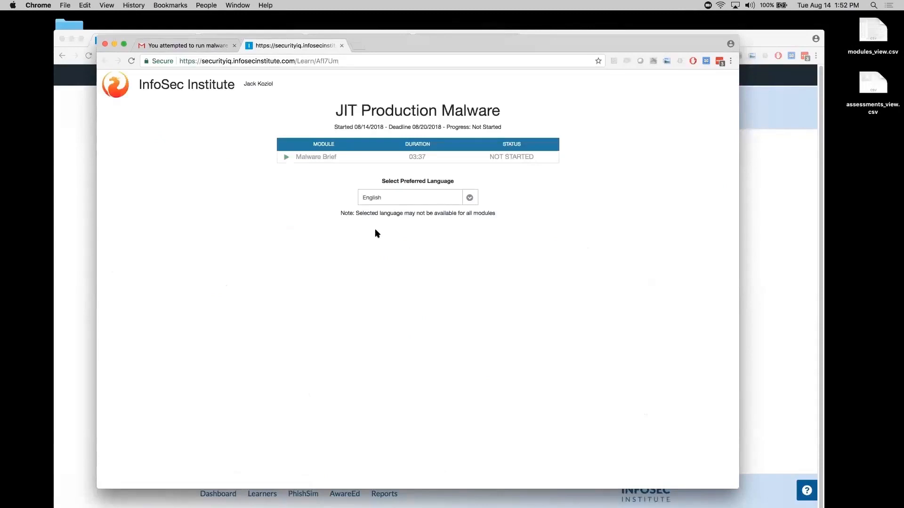
pyautogui.click(294, 159)
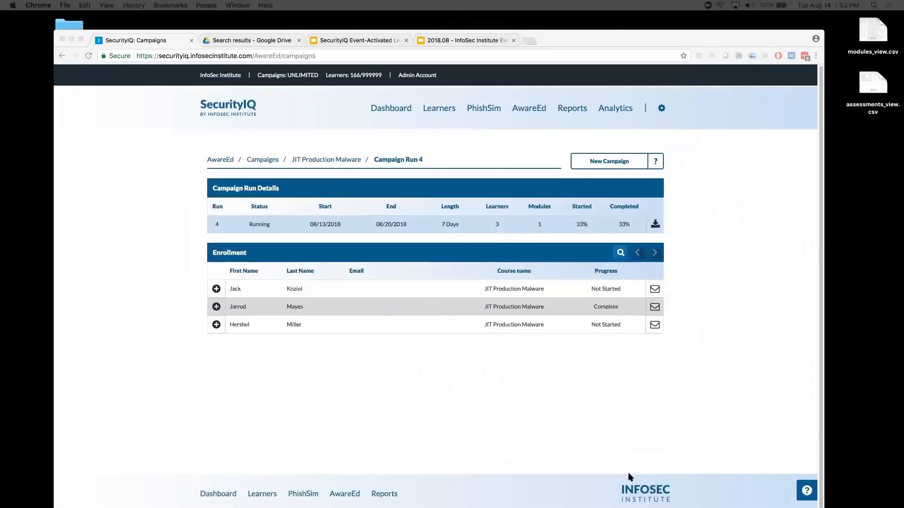
# - Return to SecurityIQ, reload Campaign Run 4 of JIT Production Malware and check the newly enrolled learner's training progress
pyautogui.click(596, 336)
pyautogui.click(332, 159)
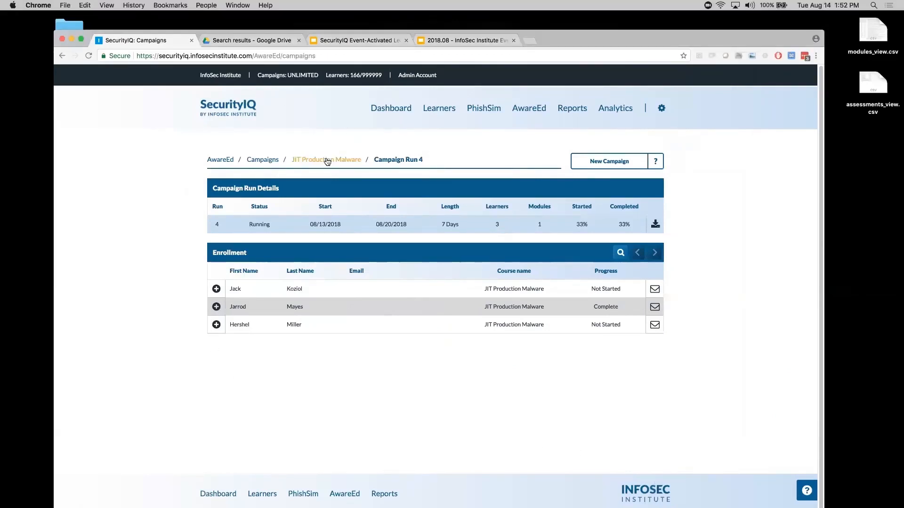
pyautogui.click(654, 391)
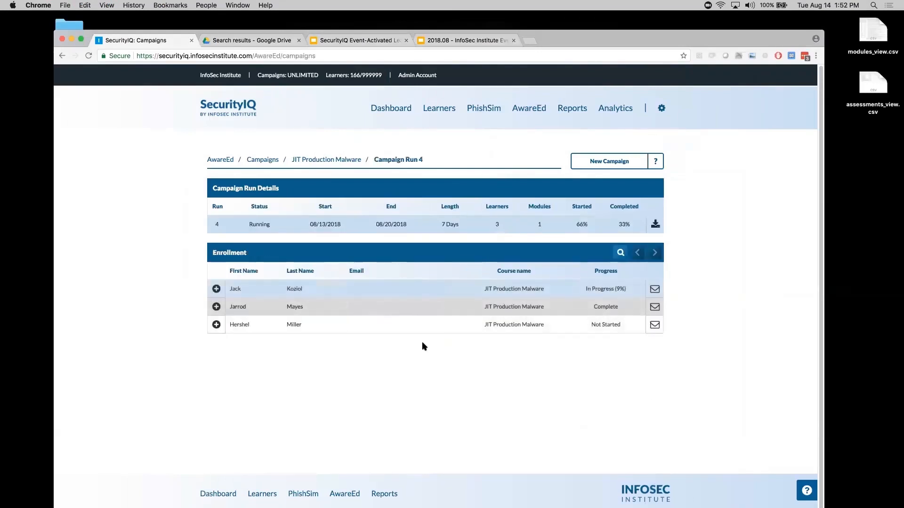
pyautogui.moveTo(626, 289); pyautogui.dragTo(586, 289)
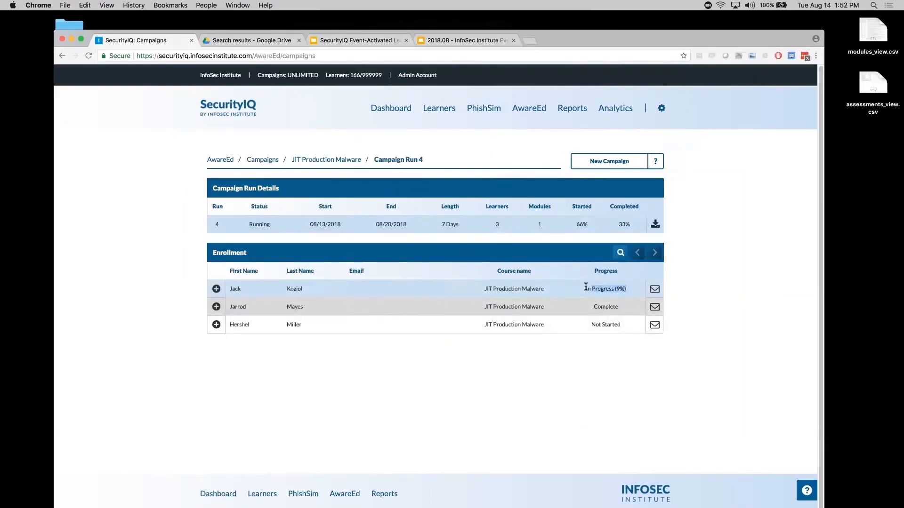